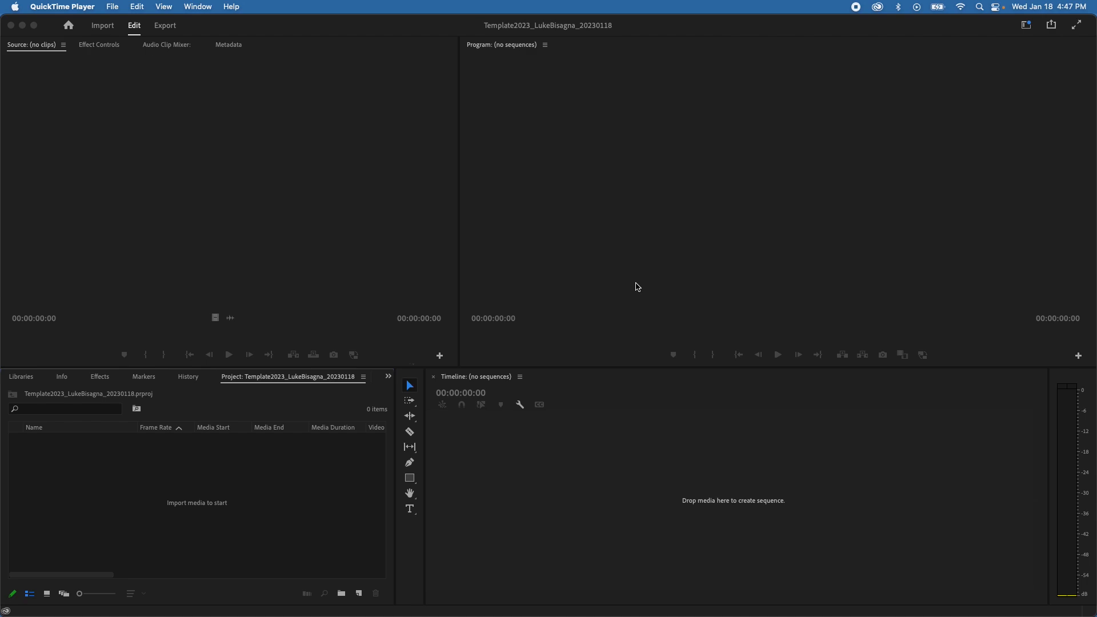
# Step: Create a bin named GFX in the empty project
pyautogui.click(246, 487)
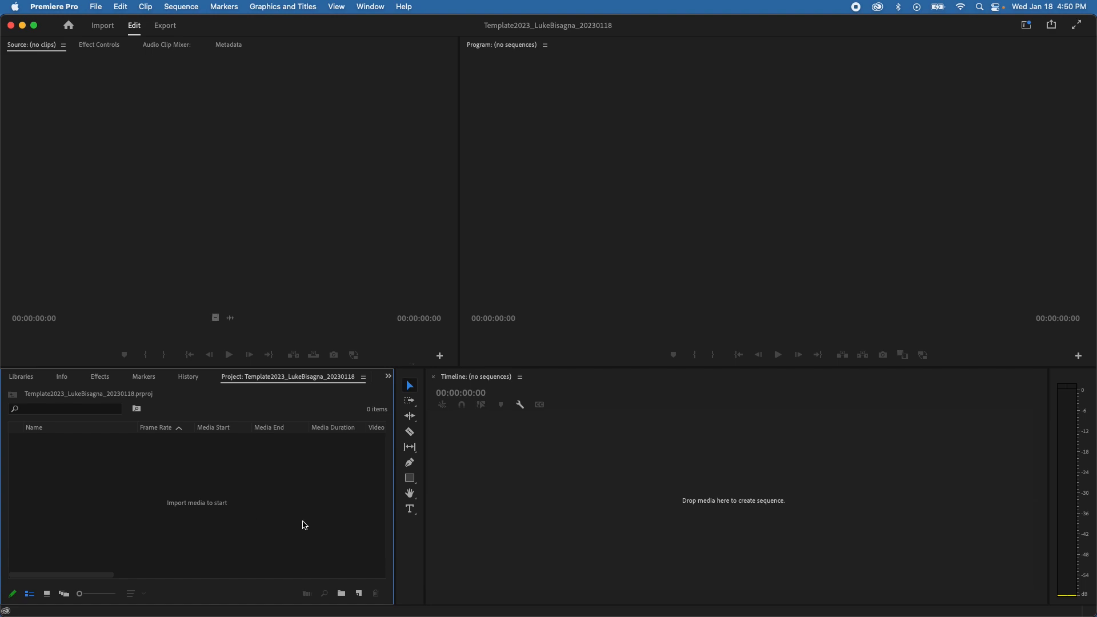
pyautogui.click(343, 596)
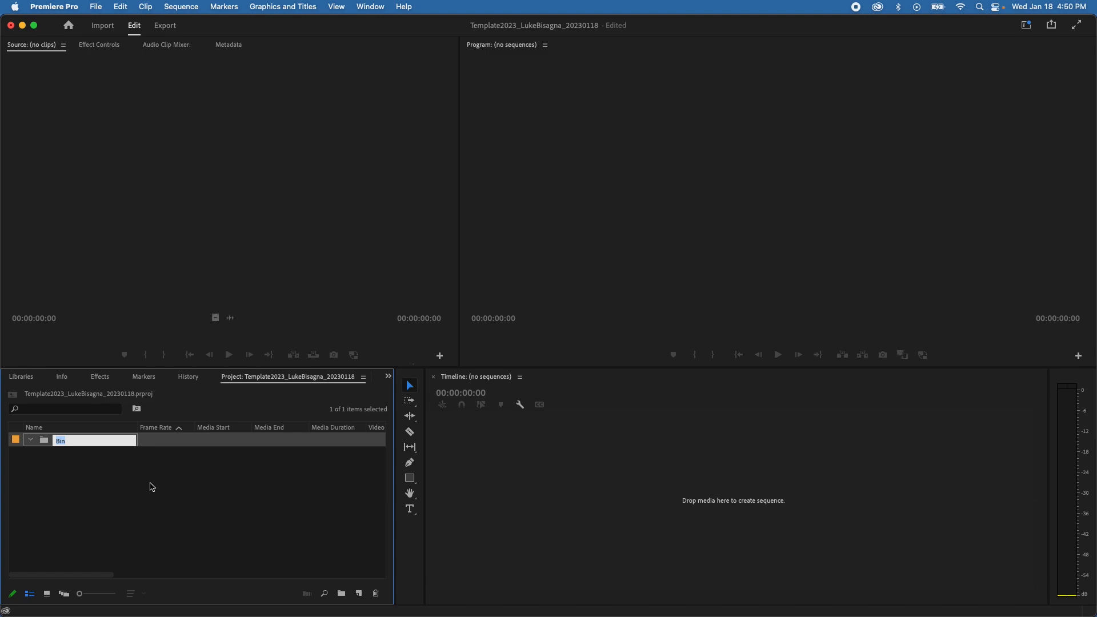
pyautogui.write('GFX')
pyautogui.press('Tab')
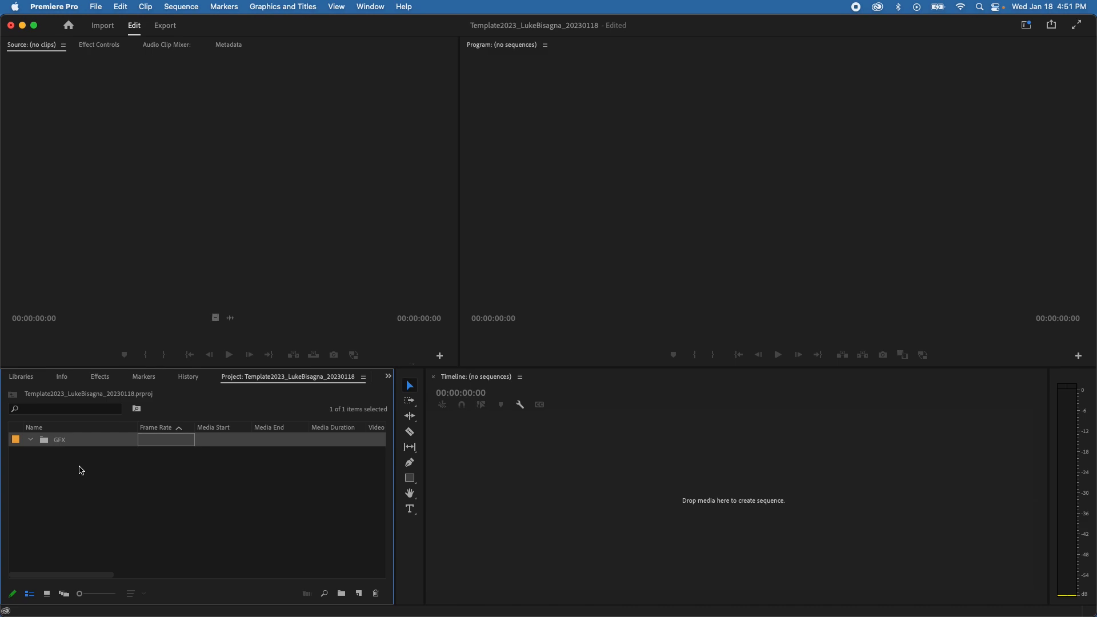
pyautogui.click(341, 593)
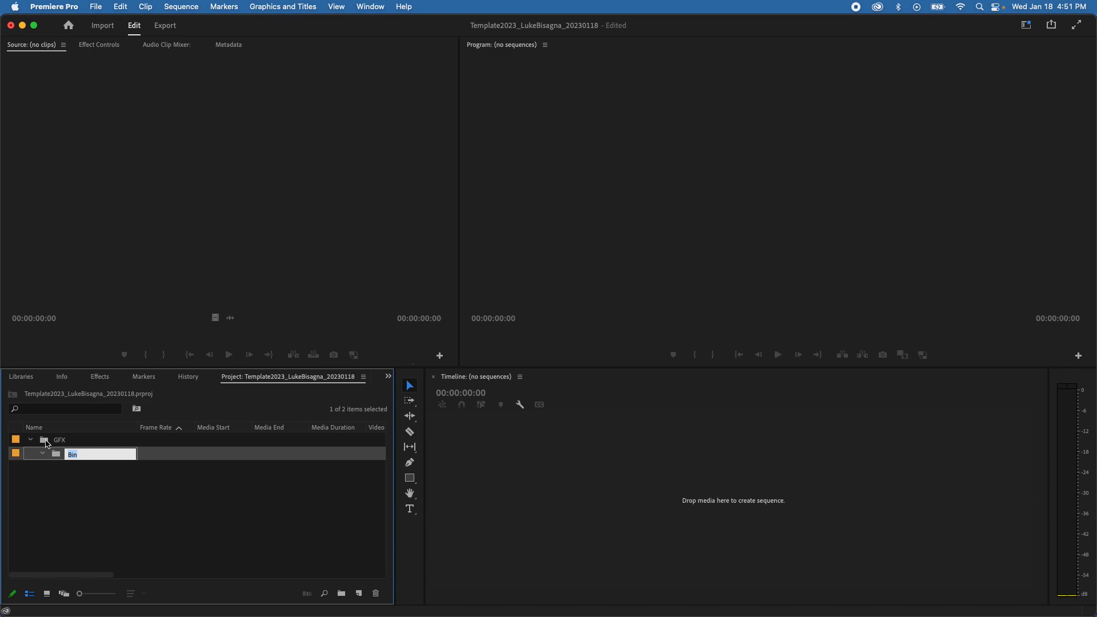
pyautogui.click(55, 456)
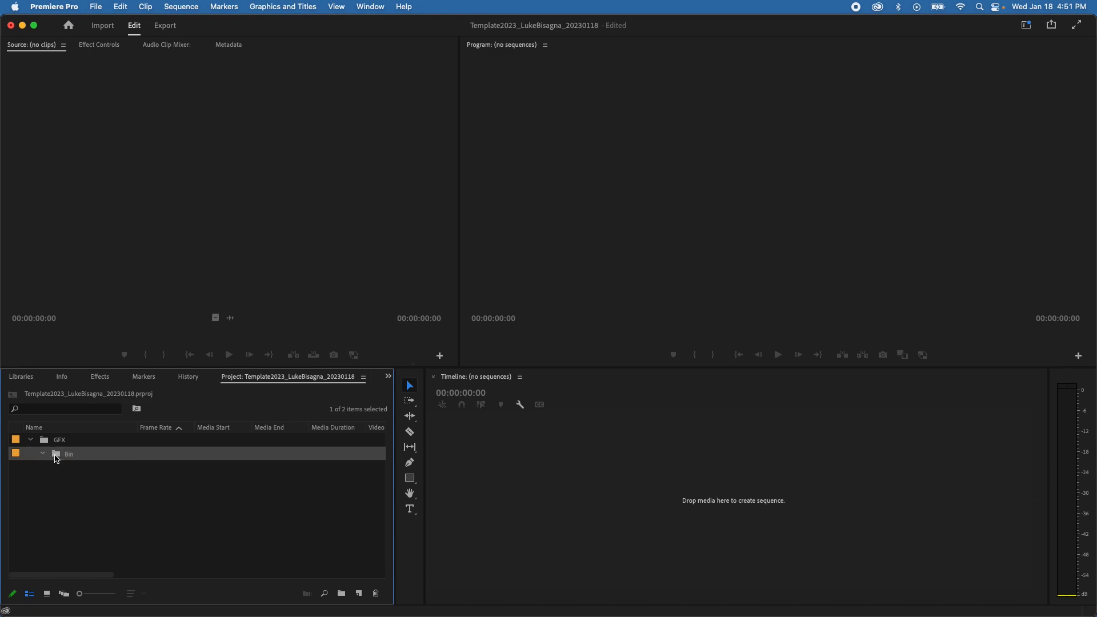
pyautogui.press('Delete')
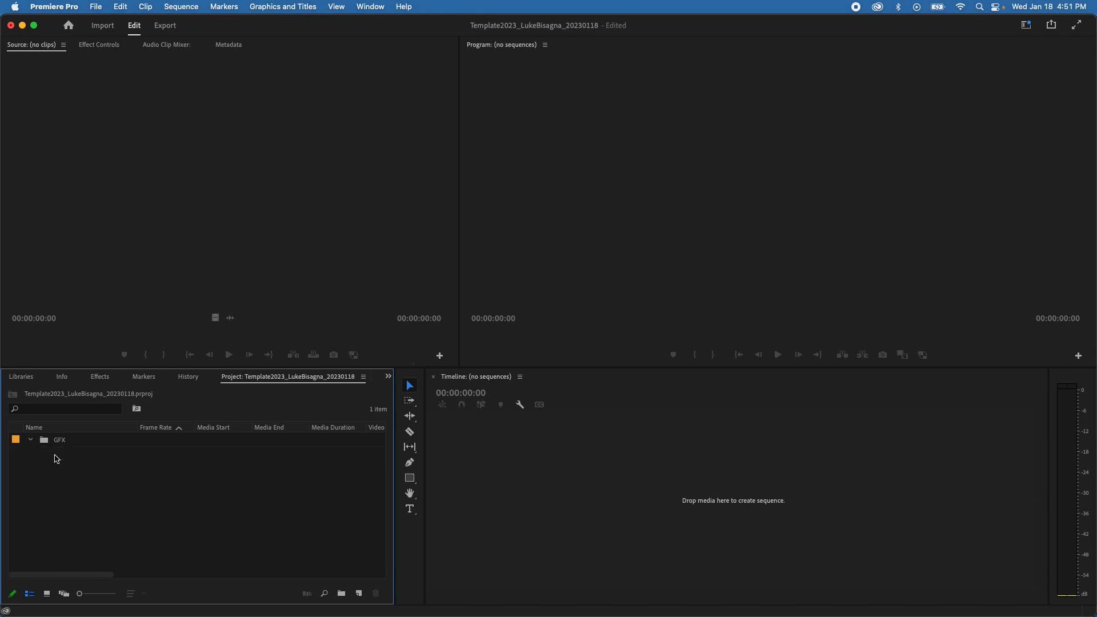
# Step: Create a bin named MEDIA at the project's top level and sort the bins by name in ascending order
pyautogui.click(342, 596)
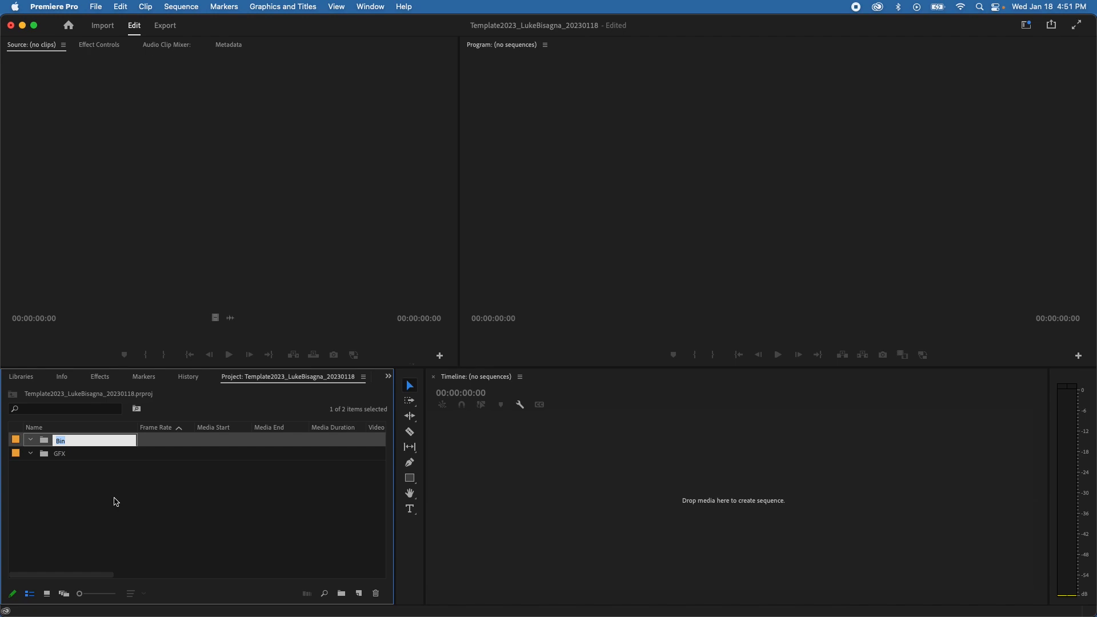
pyautogui.write('MEDIA')
pyautogui.press('Tab')
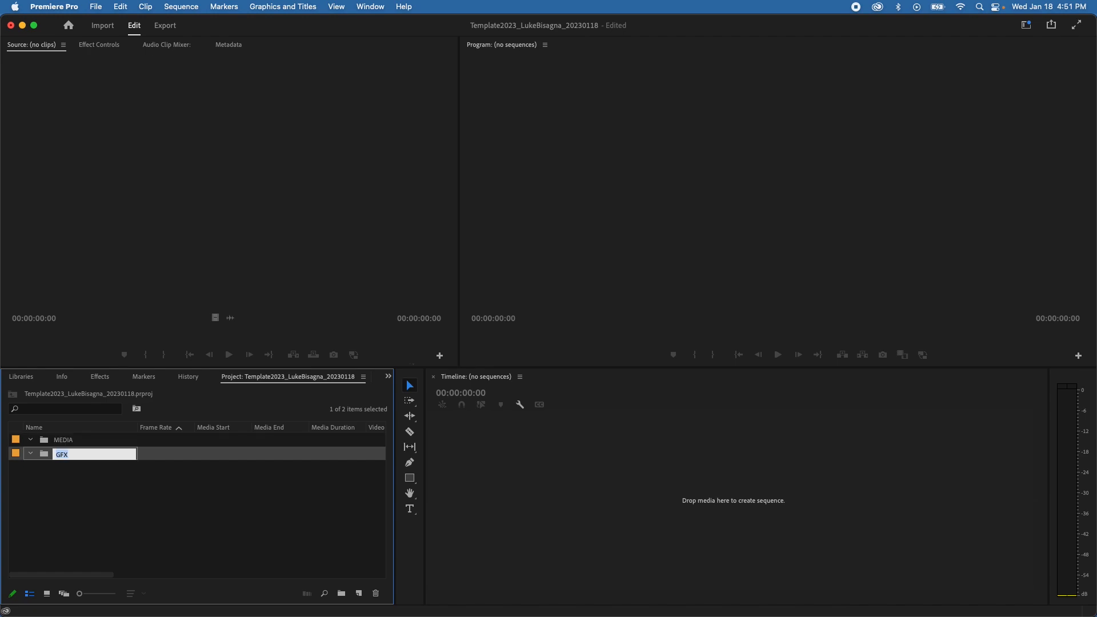
pyautogui.click(113, 474)
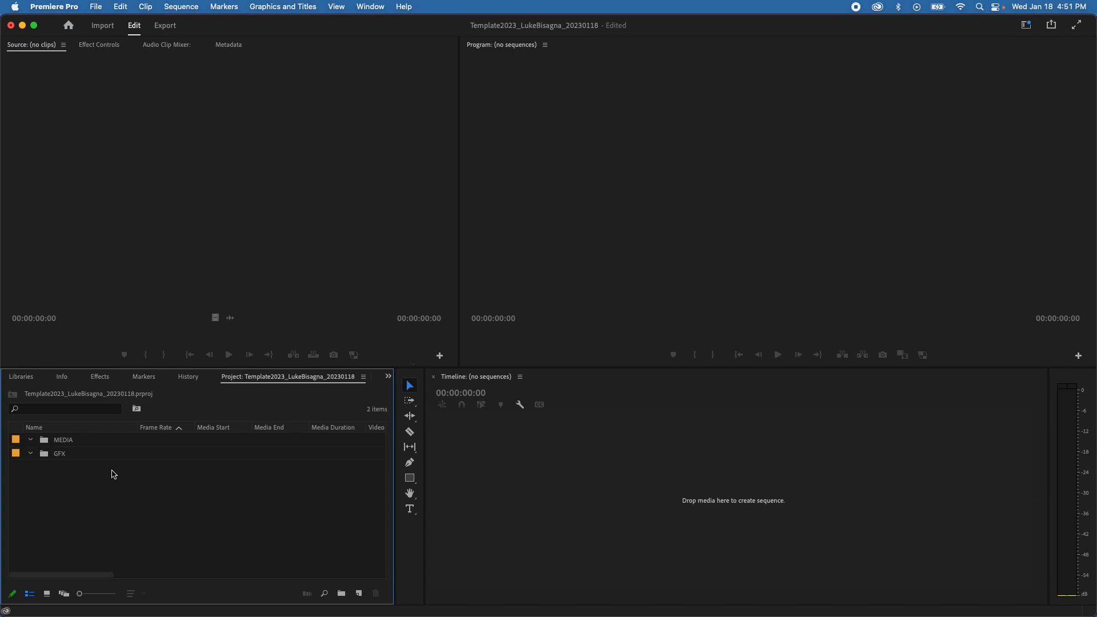
pyautogui.click(52, 433)
pyautogui.click(55, 432)
pyautogui.click(53, 432)
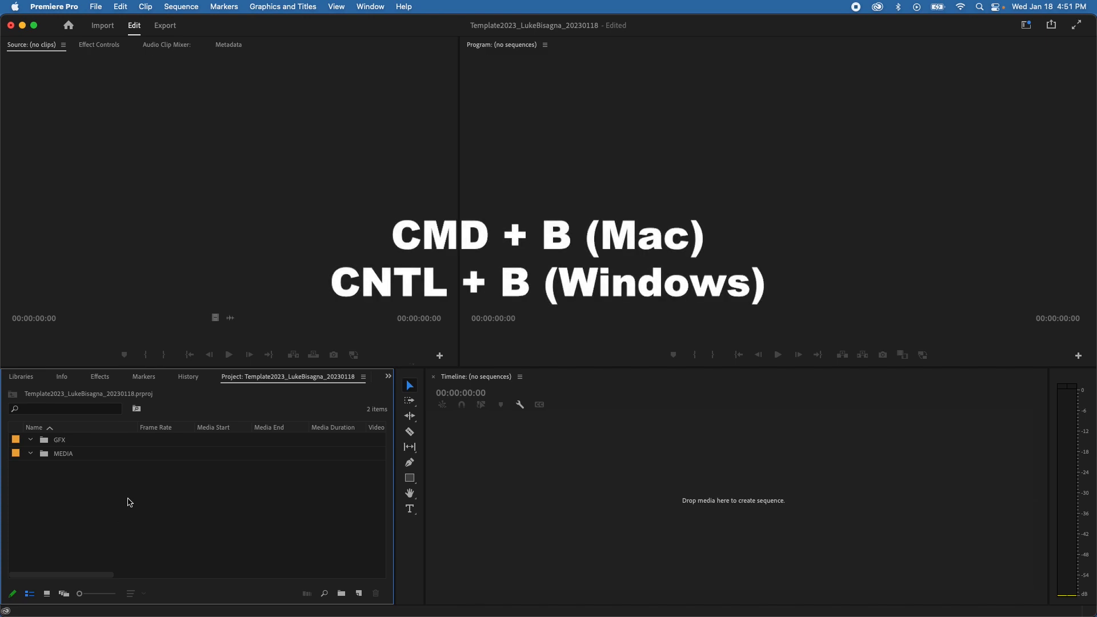
# Step: Create two more top-level bins named MX and SFX in the project
pyautogui.press('super+b')
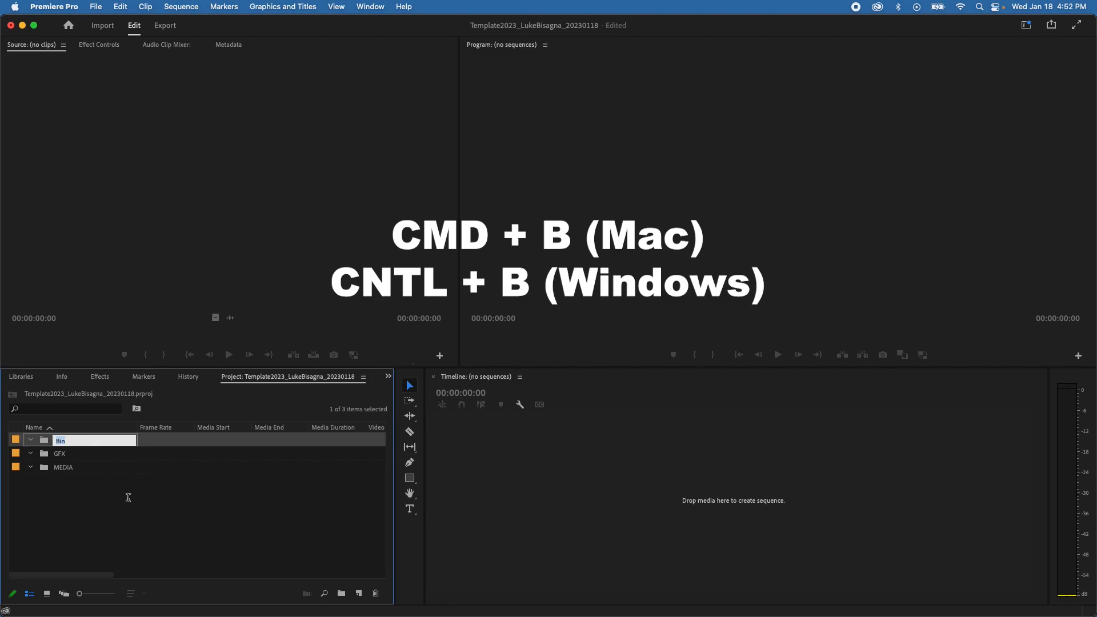
pyautogui.write('MX')
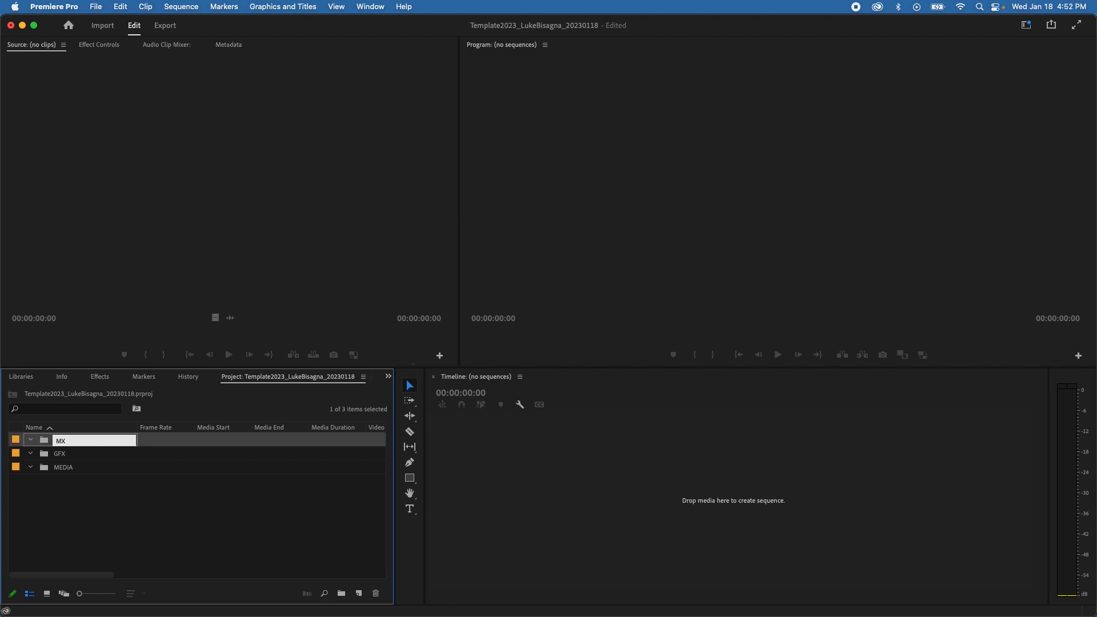
pyautogui.press('Tab')
pyautogui.click(120, 502)
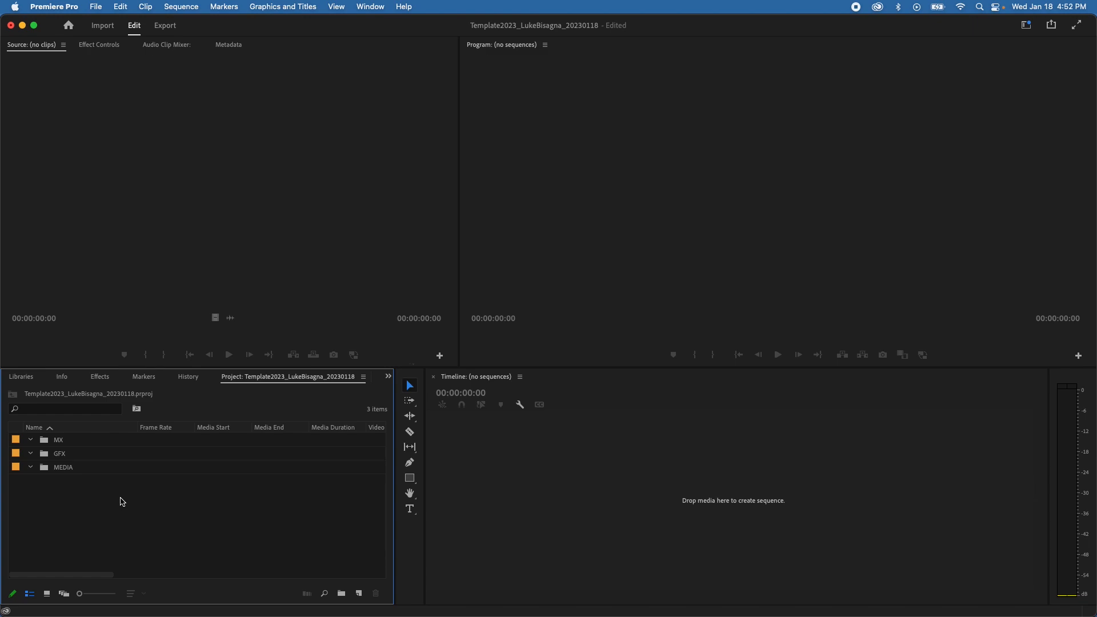
pyautogui.press('super+b')
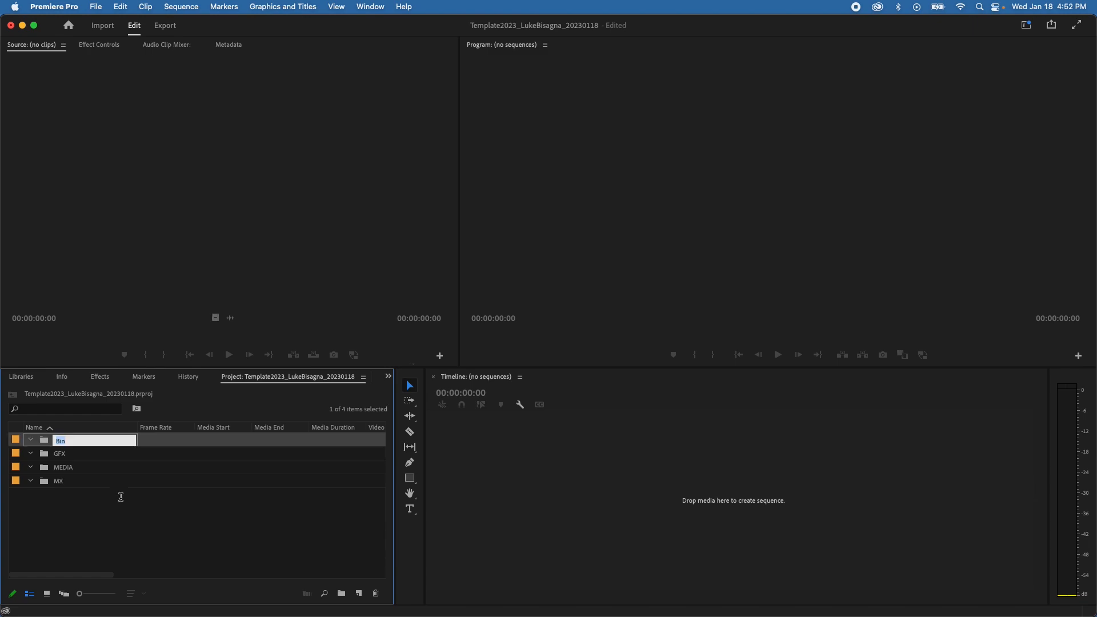
pyautogui.write('SFX')
pyautogui.click(111, 499)
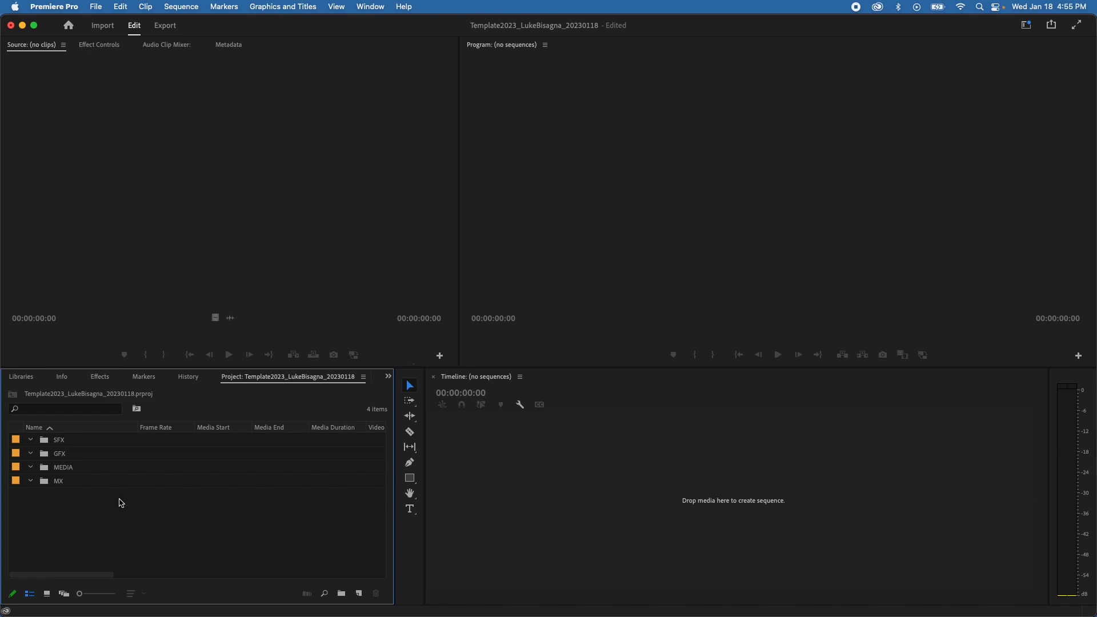
# Step: Create a top-level bin named SEQ and sort all bins alphabetically by name
pyautogui.press('super+b')
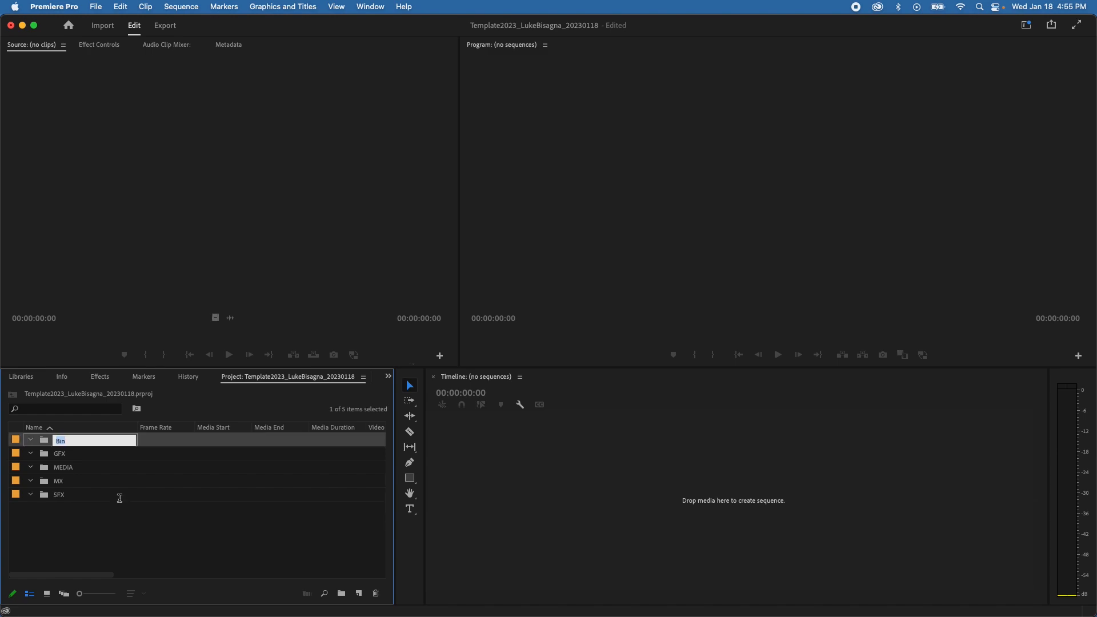
pyautogui.write('SEQ')
pyautogui.press('Tab')
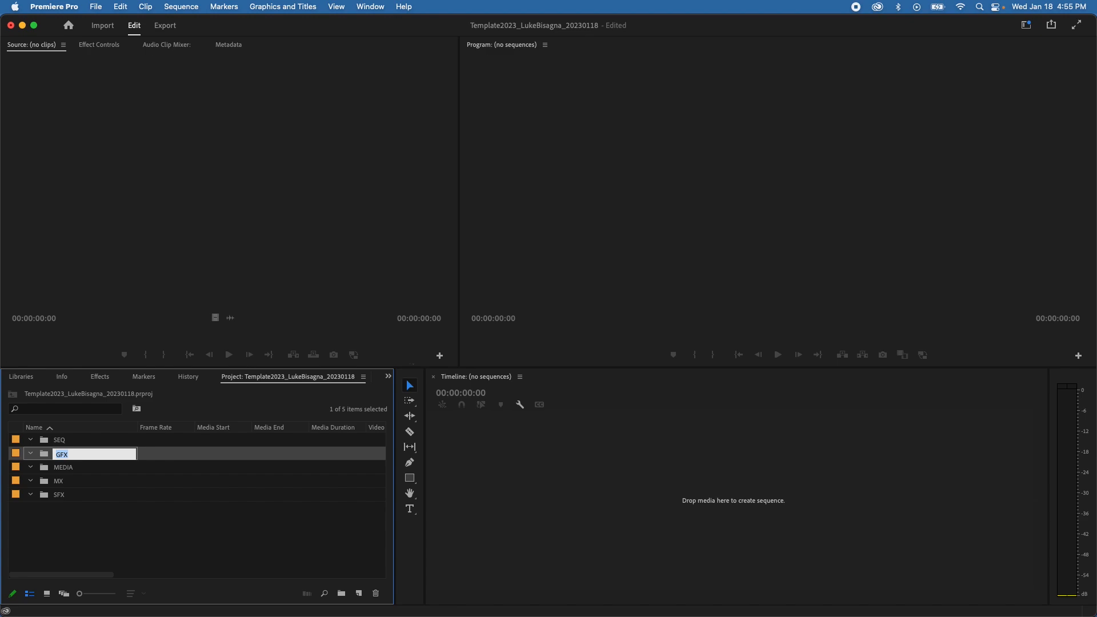
pyautogui.click(118, 511)
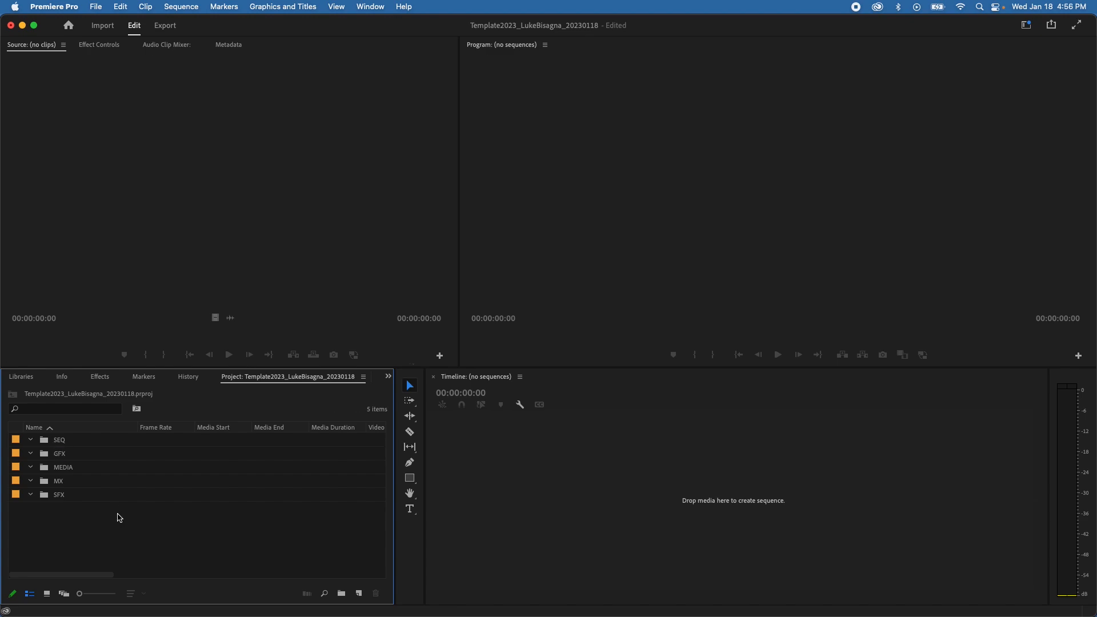
pyautogui.click(49, 429)
pyautogui.click(504, 489)
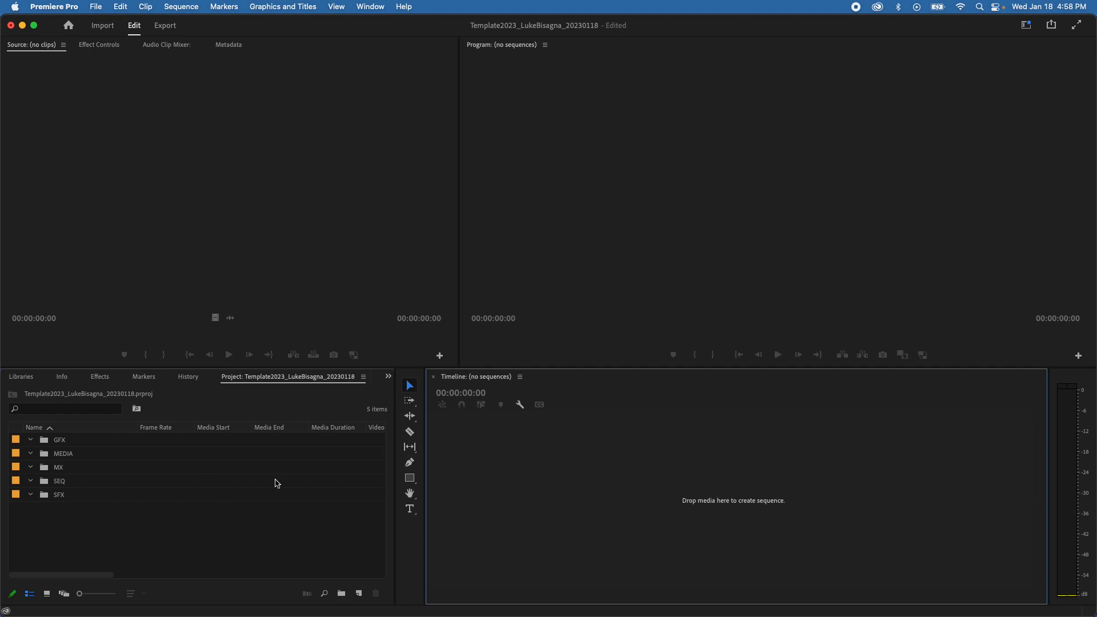
pyautogui.hotkey('shift', '2')
pyautogui.click(544, 474)
pyautogui.click(43, 487)
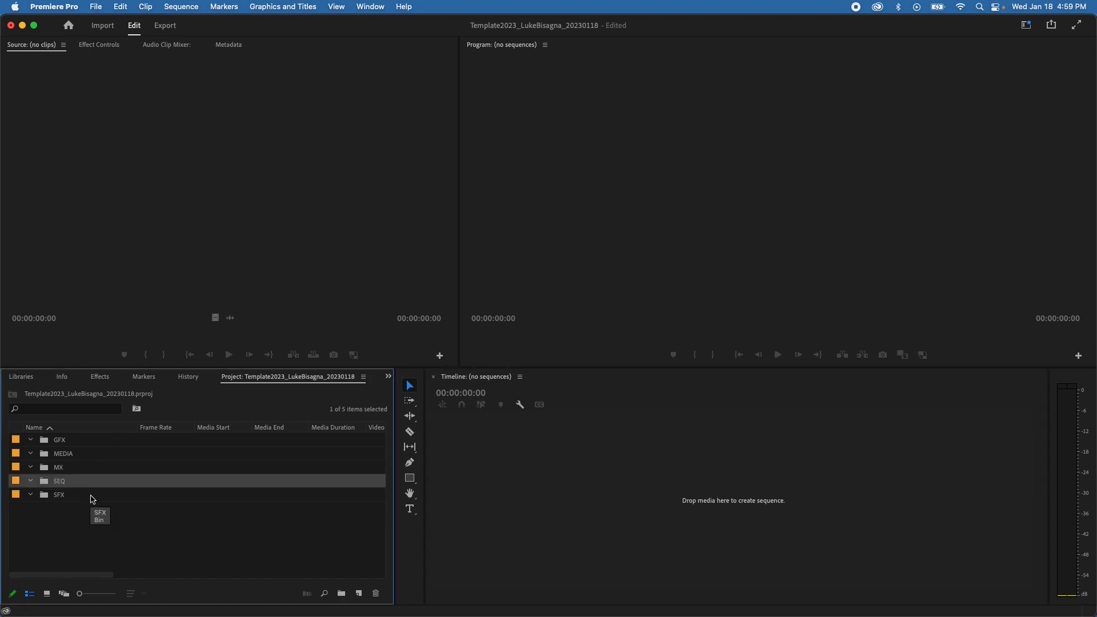
# Step: Select all five bins in the project, from GFX to SFX
pyautogui.click(124, 519)
pyautogui.moveTo(69, 526); pyautogui.dragTo(59, 439)
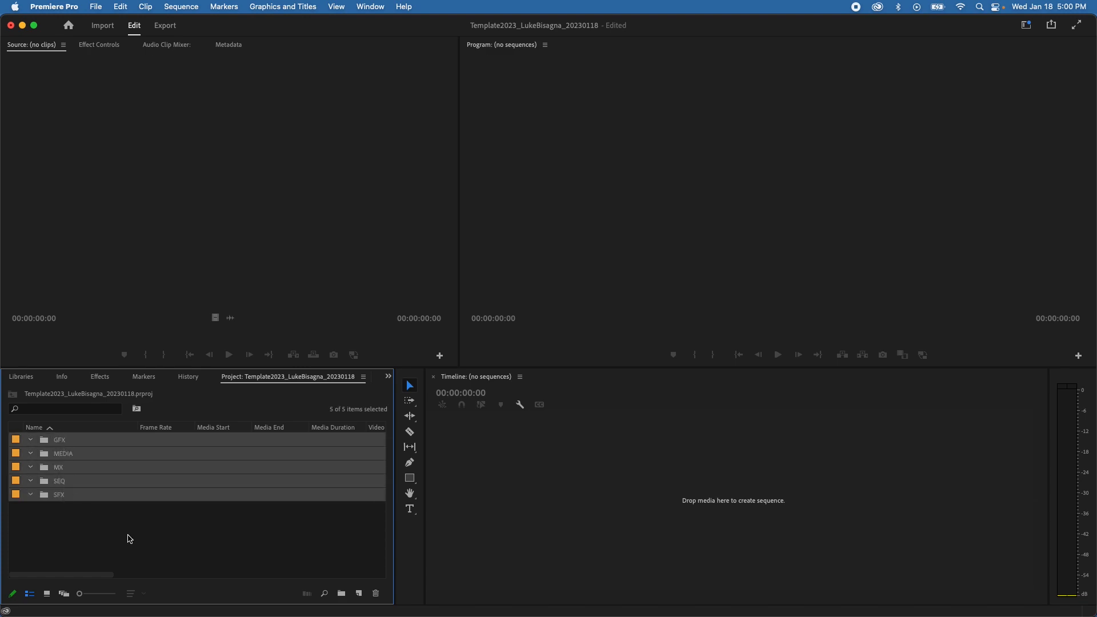